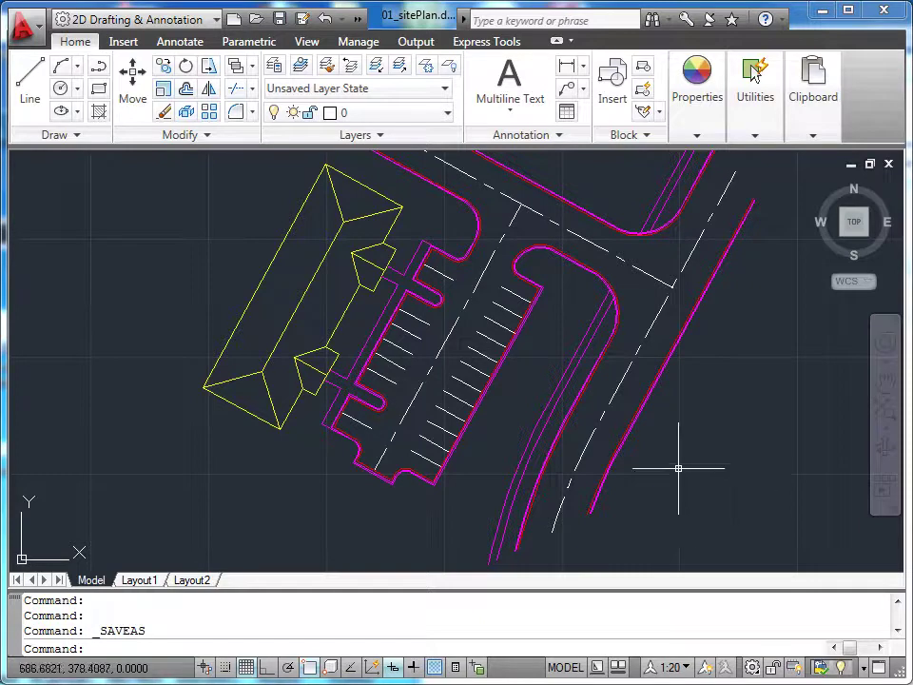
- Start a Save As copy of 01_sitePlan.dwg and list the available file formats
click(26, 31)
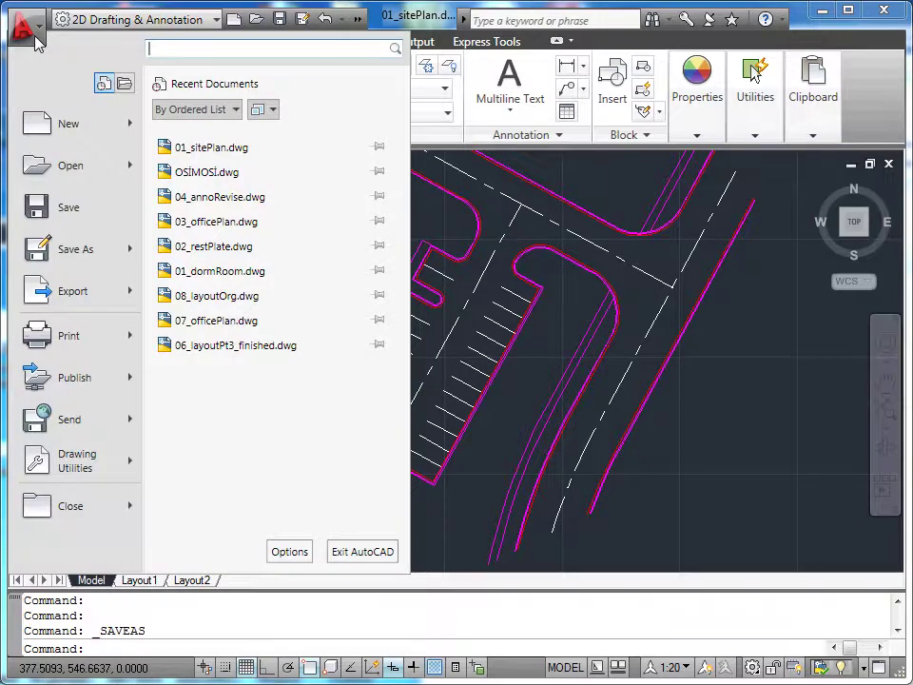
click(95, 250)
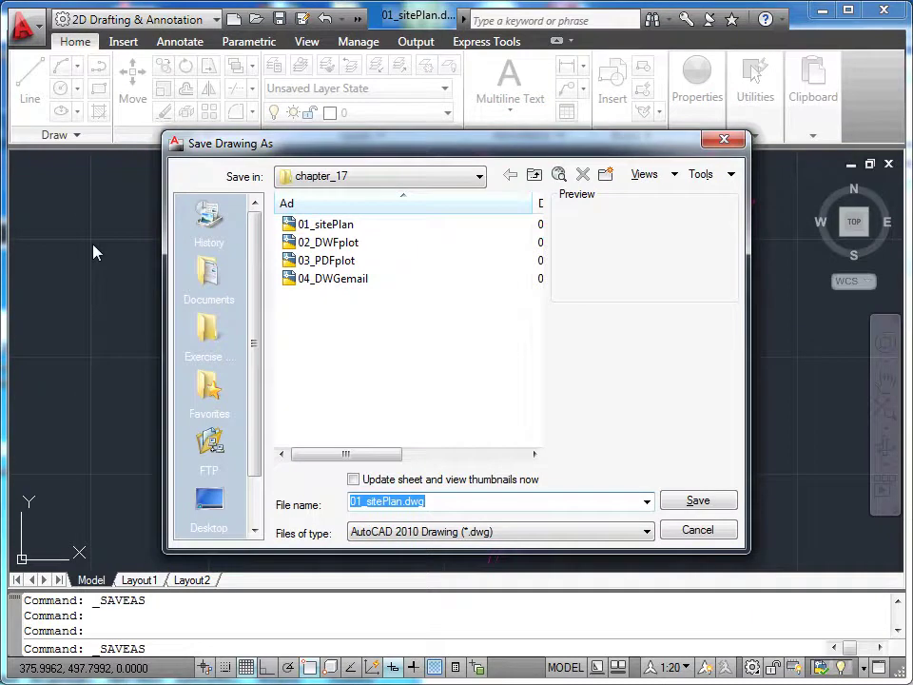
click(647, 532)
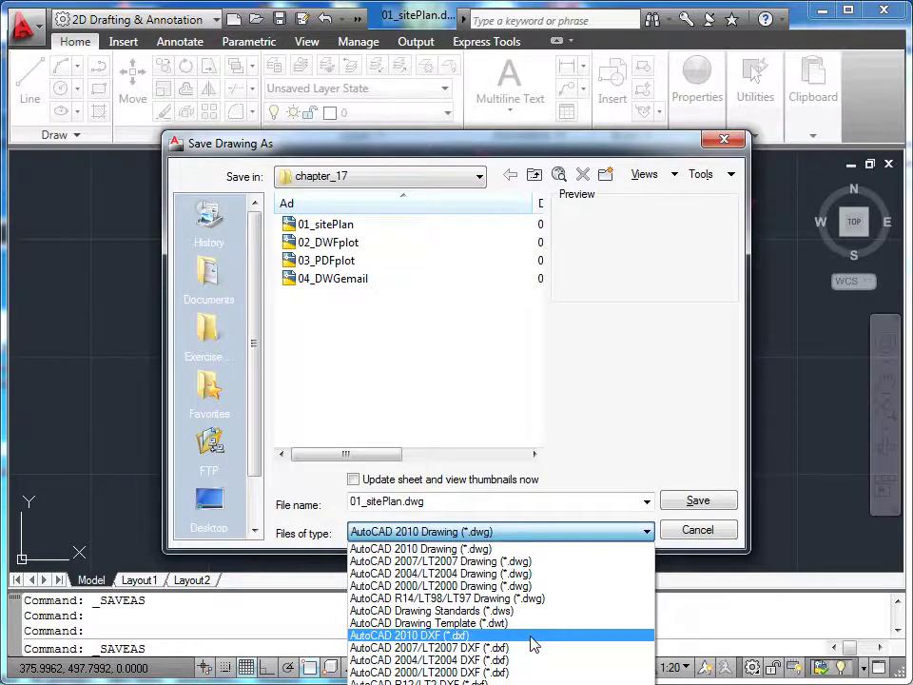
- Set the copy to AutoCAD 2000/LT2000 format on the Desktop, named 01_sitePlan-2000.dwg
click(540, 587)
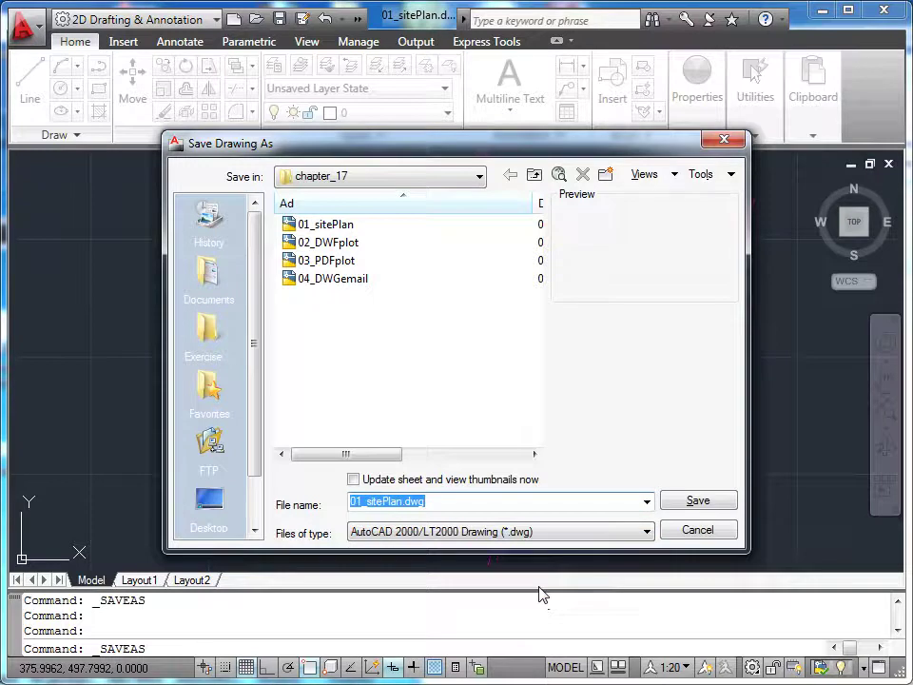
click(211, 513)
double_click(397, 505)
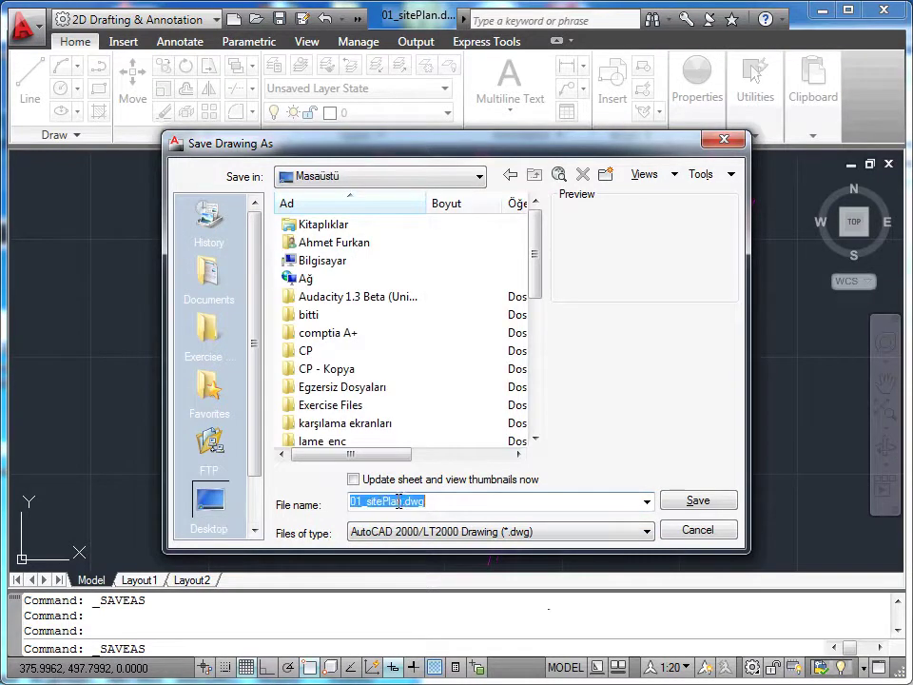
click(400, 501)
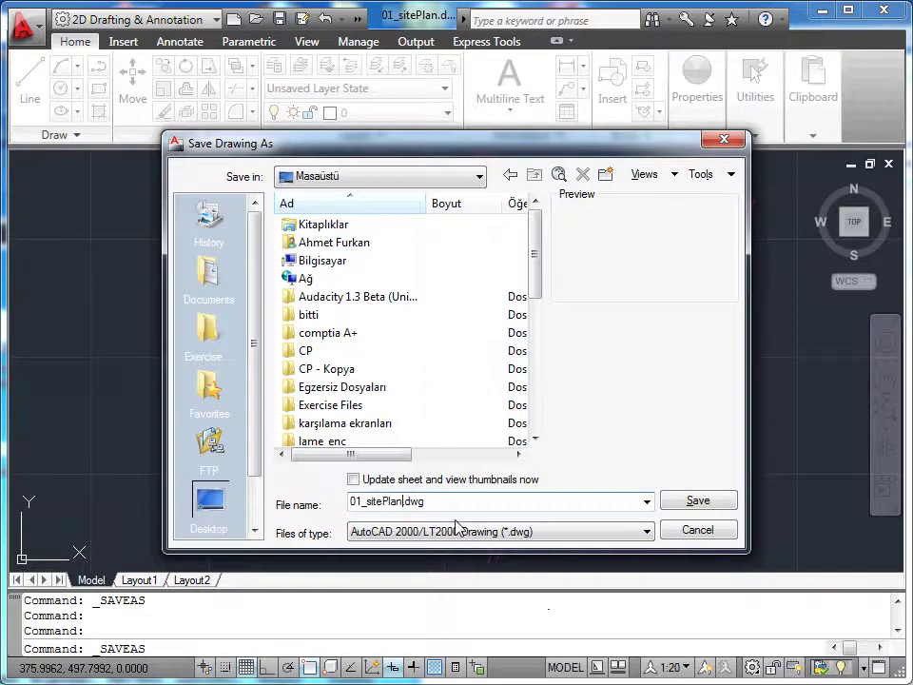
text(-2000)
- Save 01_sitePlan-2000.dwg to the Desktop in AutoCAD 2000 format
click(713, 502)
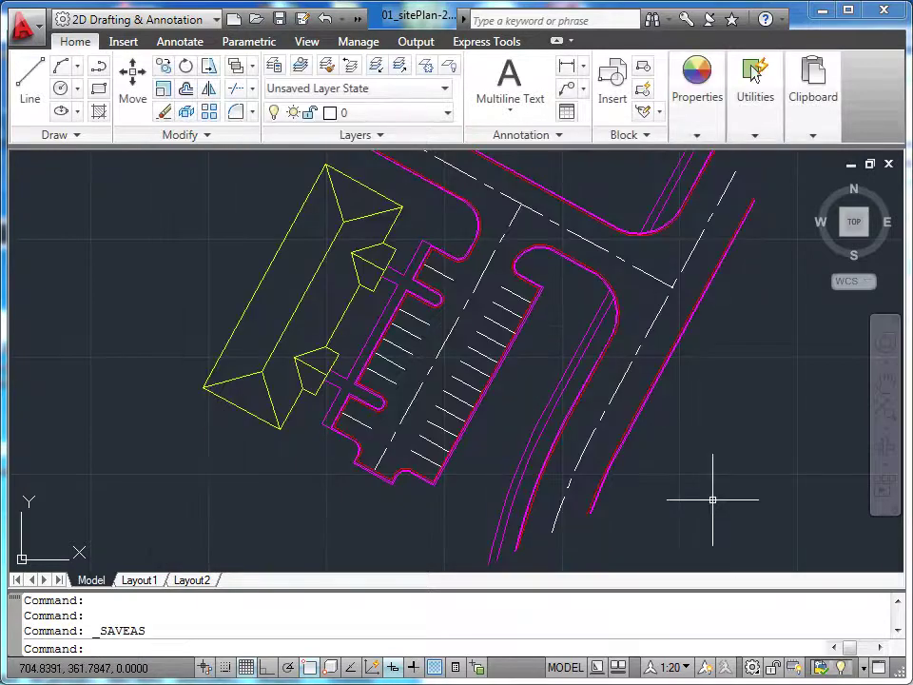